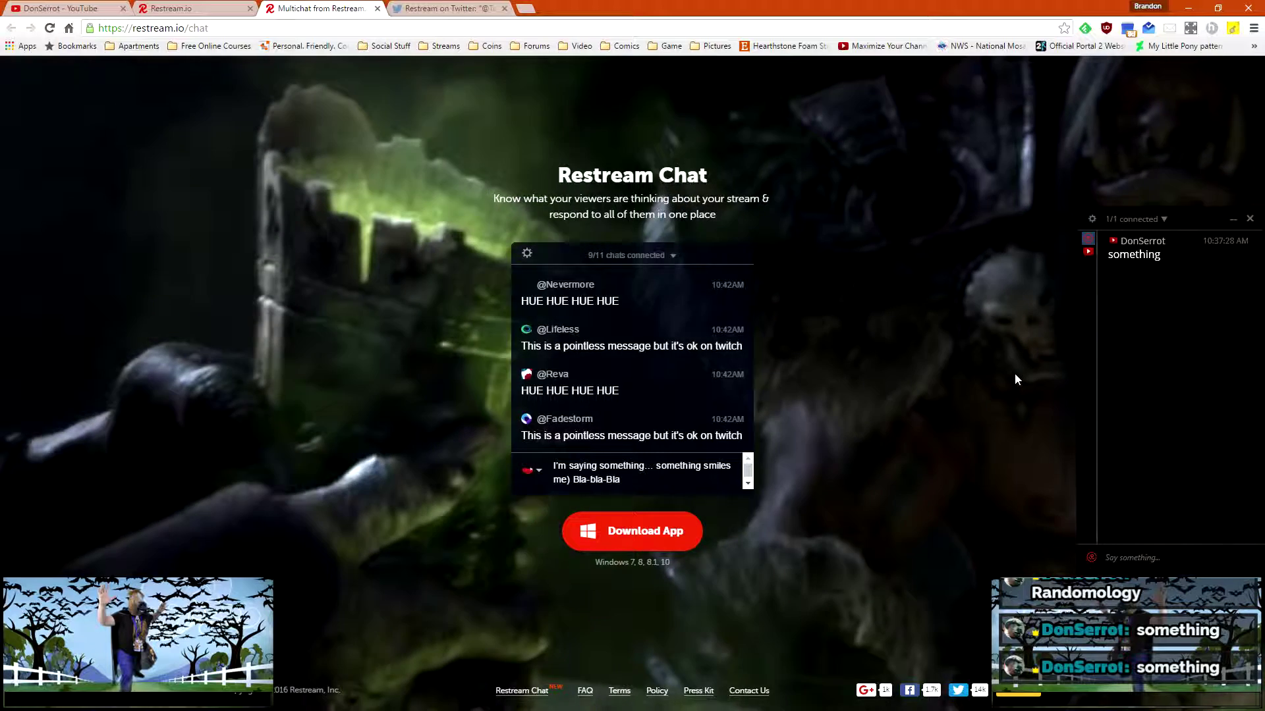
Step: View the list of services that can be added as a channel on Restream.io, then close it
{"action": "left_click", "coordinate": [172, 7]}
{"action": "left_click", "coordinate": [482, 350]}
{"action": "left_click", "coordinate": [881, 93]}
Step: Starting from the YouTube channel page, open Creator Studio's live streaming Events page in a separate tab
{"action": "left_click", "coordinate": [60, 8]}
{"action": "middle_click", "coordinate": [1151, 71]}
{"action": "left_click", "coordinate": [191, 8]}
{"action": "left_click", "coordinate": [875, 257]}
{"action": "left_click", "coordinate": [216, 250]}
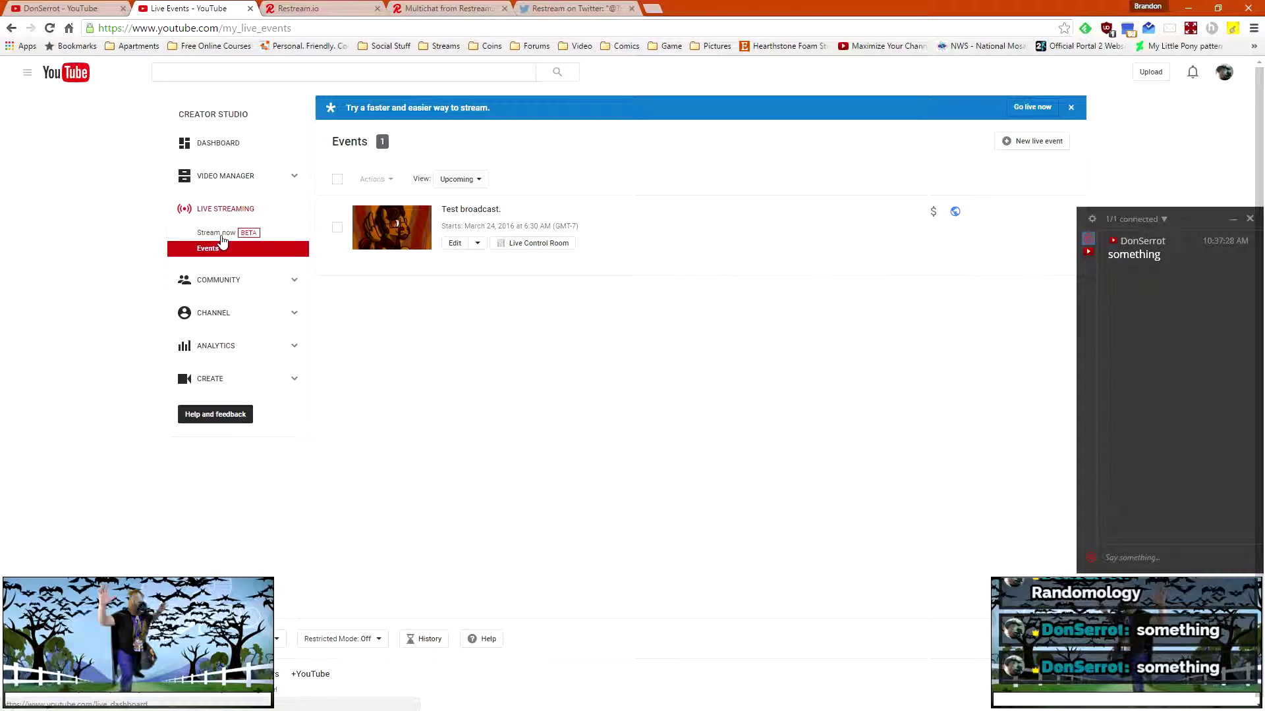
Step: Open YouTube's Stream now dashboard, review its encoder setup and share link, and view Restream's tweet about the correct channel URL
{"action": "left_click", "coordinate": [224, 236]}
{"action": "scroll", "coordinate": [934, 392], "scroll_direction": "down", "scroll_amount": 5}
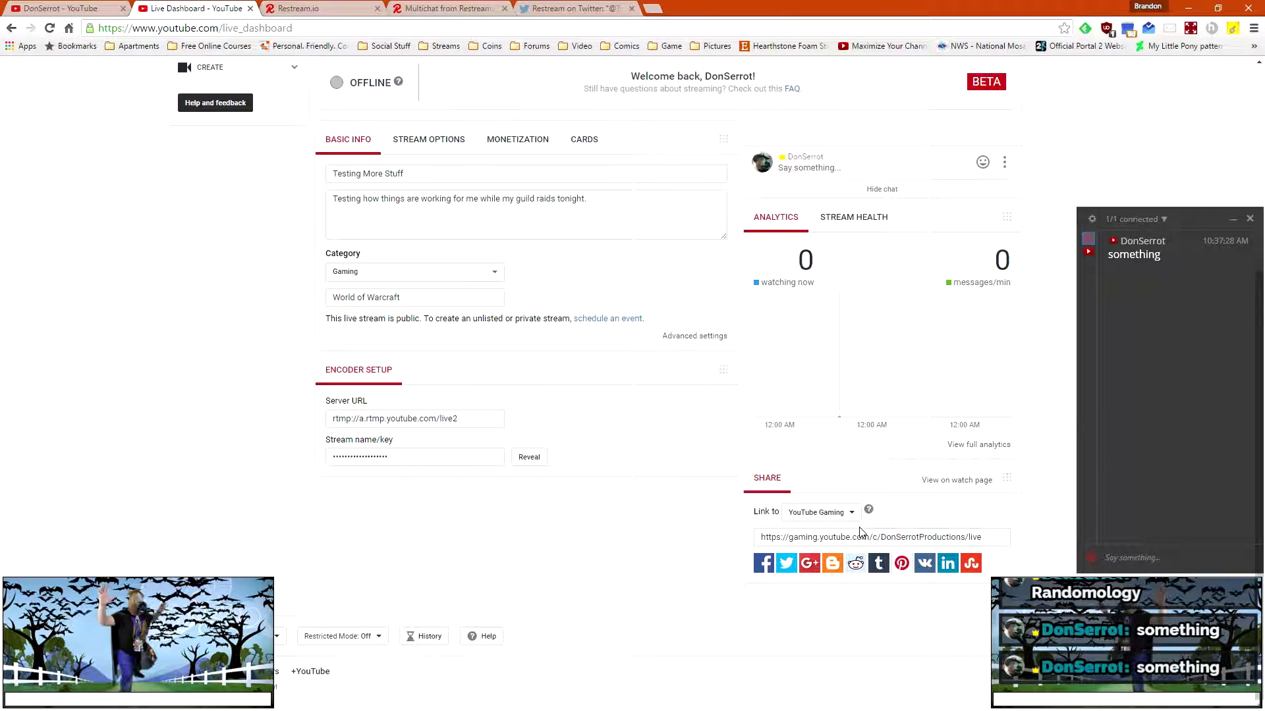
{"action": "scroll", "coordinate": [605, 517], "scroll_direction": "up", "scroll_amount": 5}
{"action": "left_click", "coordinate": [557, 7]}
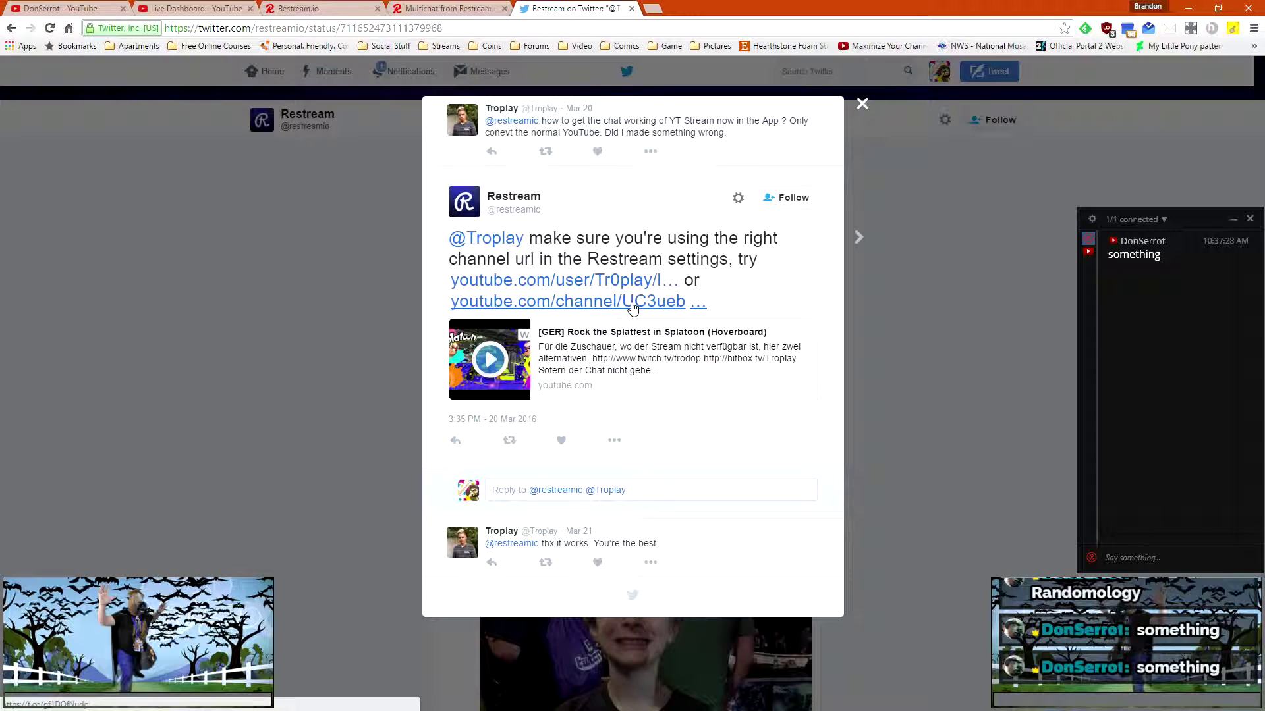
Step: Try to add the YouTube Gaming service and the YouTube Stream now BETA service as channels on Restream.io
{"action": "left_click", "coordinate": [323, 9]}
{"action": "left_click", "coordinate": [479, 344]}
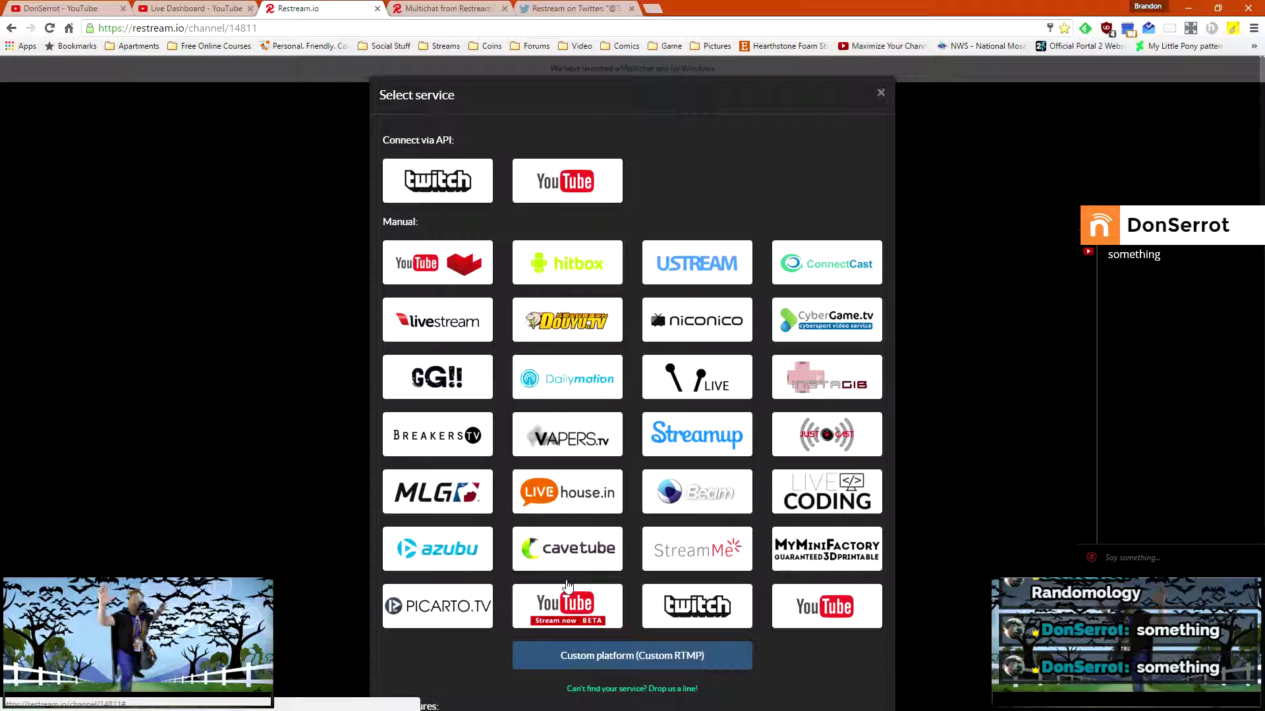
{"action": "left_click", "coordinate": [436, 259]}
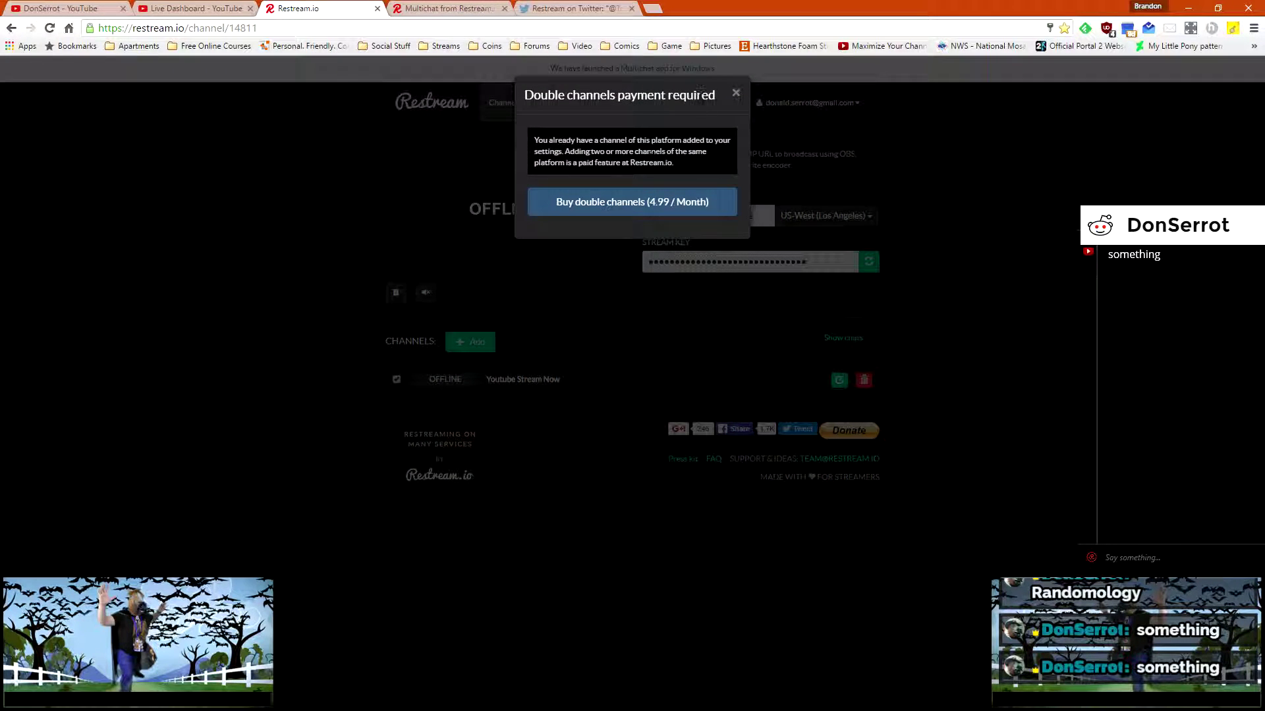
{"action": "left_click", "coordinate": [735, 94]}
{"action": "left_click", "coordinate": [470, 342]}
{"action": "left_click", "coordinate": [604, 615]}
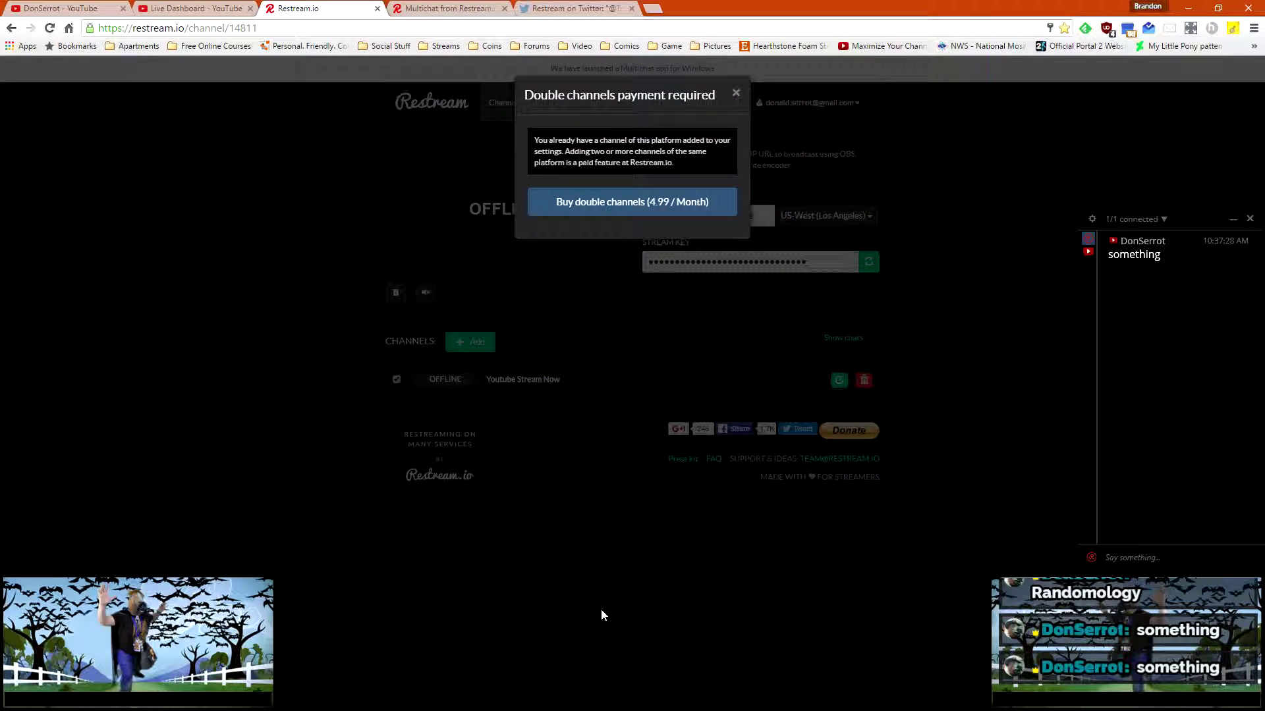
{"action": "left_click", "coordinate": [734, 94]}
Step: Open the Youtube Stream Now channel's settings in Restream and locate the matching encoder details on YouTube's live dashboard
{"action": "left_click", "coordinate": [840, 380]}
{"action": "left_click", "coordinate": [197, 8]}
{"action": "scroll", "coordinate": [257, 560], "scroll_direction": "down", "scroll_amount": 2}
{"action": "left_click", "coordinate": [337, 640]}
{"action": "left_click", "coordinate": [297, 8]}
Step: Compare the ID in Restream's Channel url with the YouTube channel page's address, then close the channel settings without saving
{"action": "left_click", "coordinate": [66, 8]}
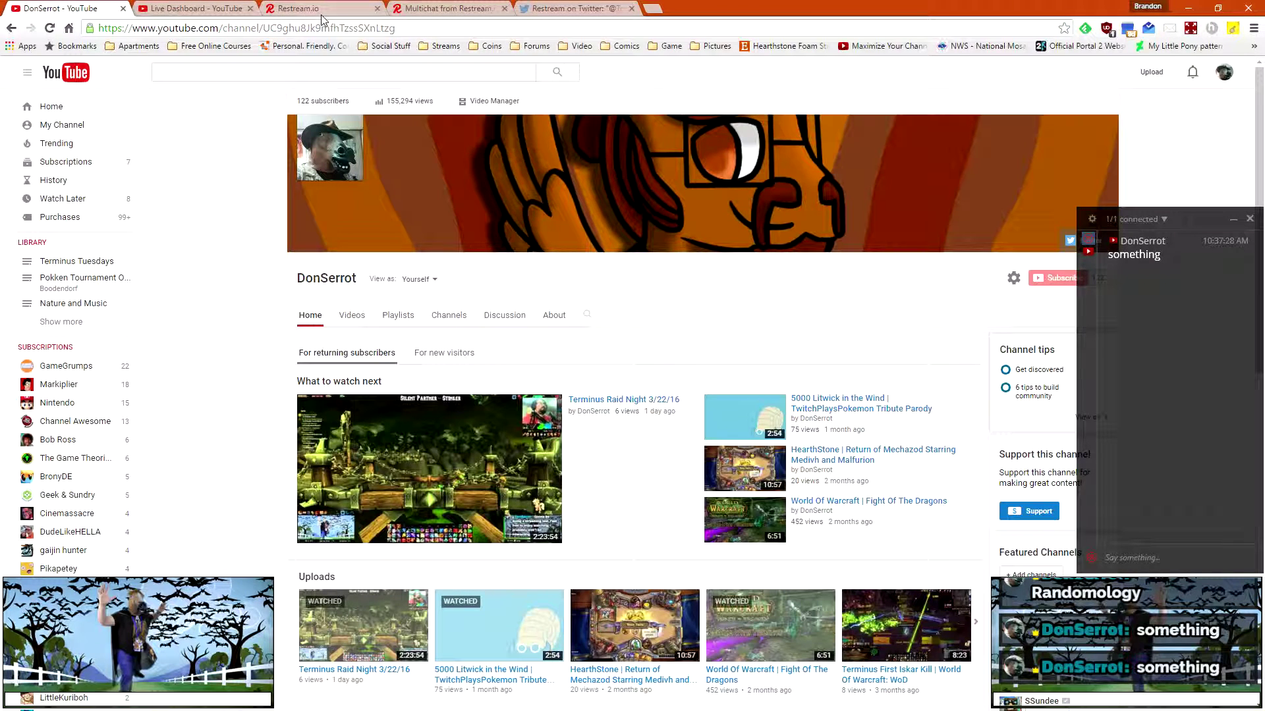
{"action": "left_click", "coordinate": [299, 8]}
{"action": "left_click_drag", "start_coordinate": [681, 249], "coordinate": [735, 245]}
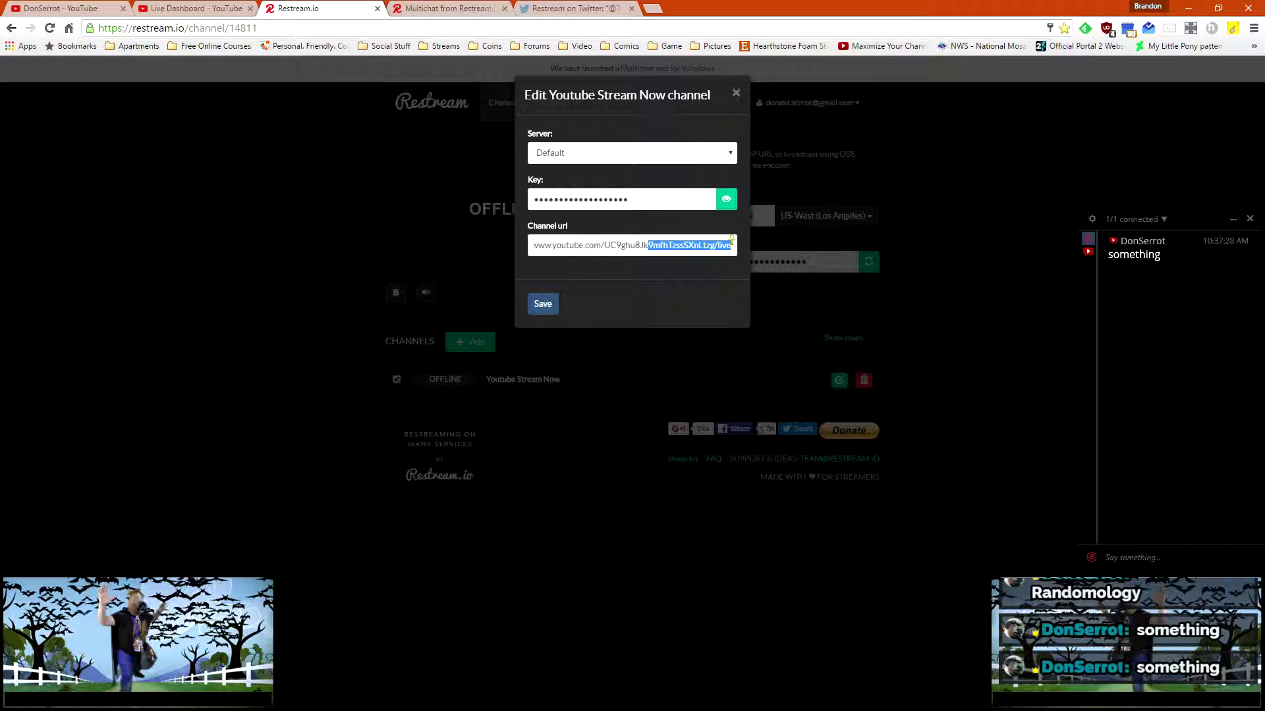
{"action": "left_click", "coordinate": [651, 244]}
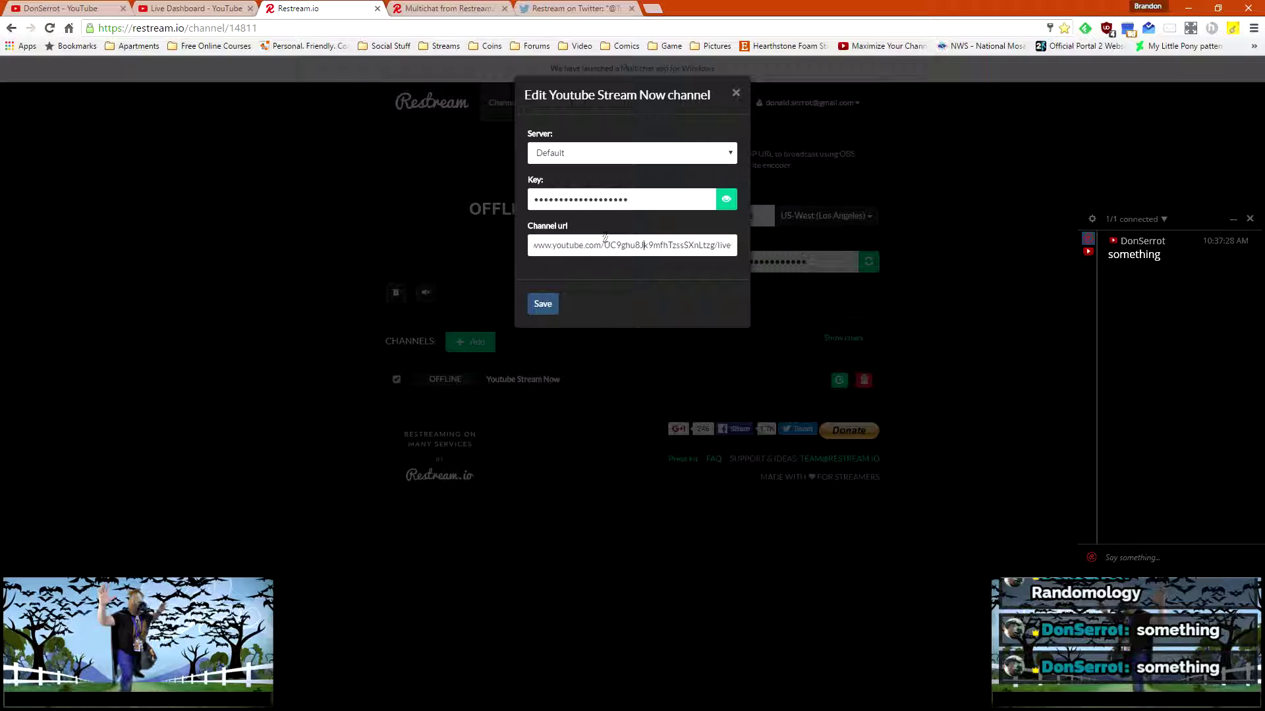
{"action": "left_click", "coordinate": [735, 94]}
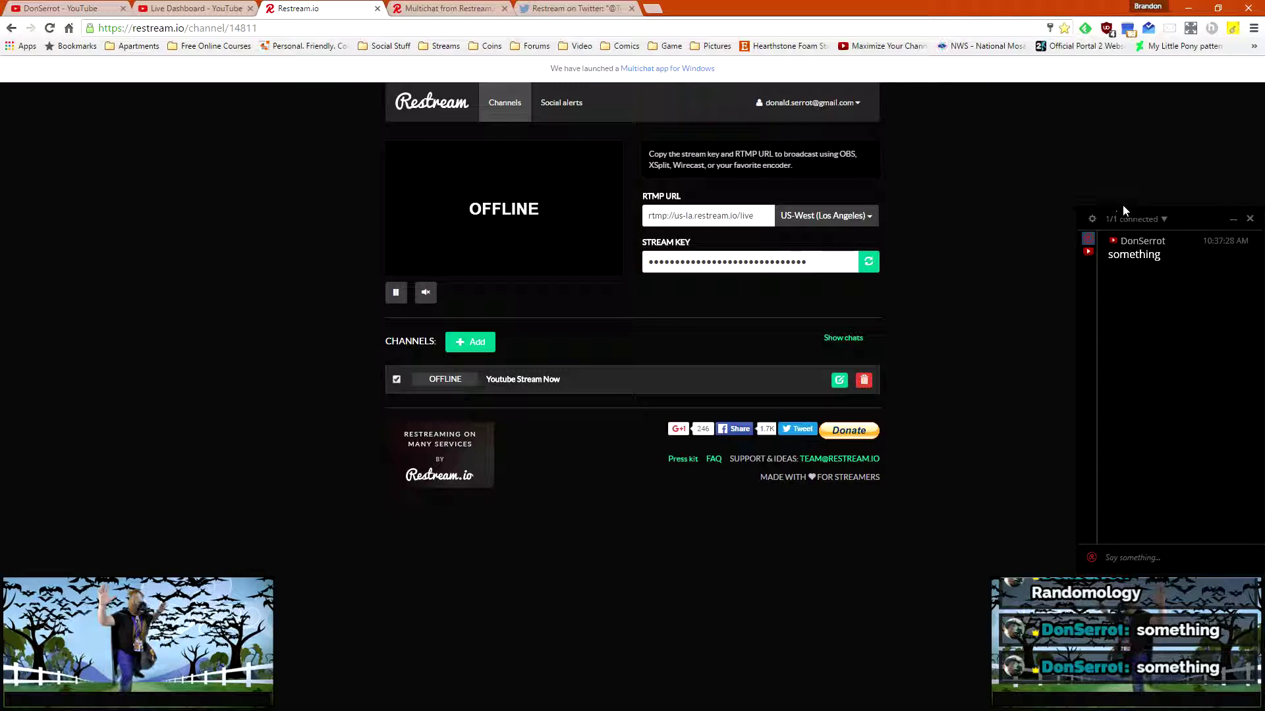
Step: Disable the Youtube Stream Now channel in Restream and enable it again to reconnect its chat
{"action": "left_click", "coordinate": [397, 380]}
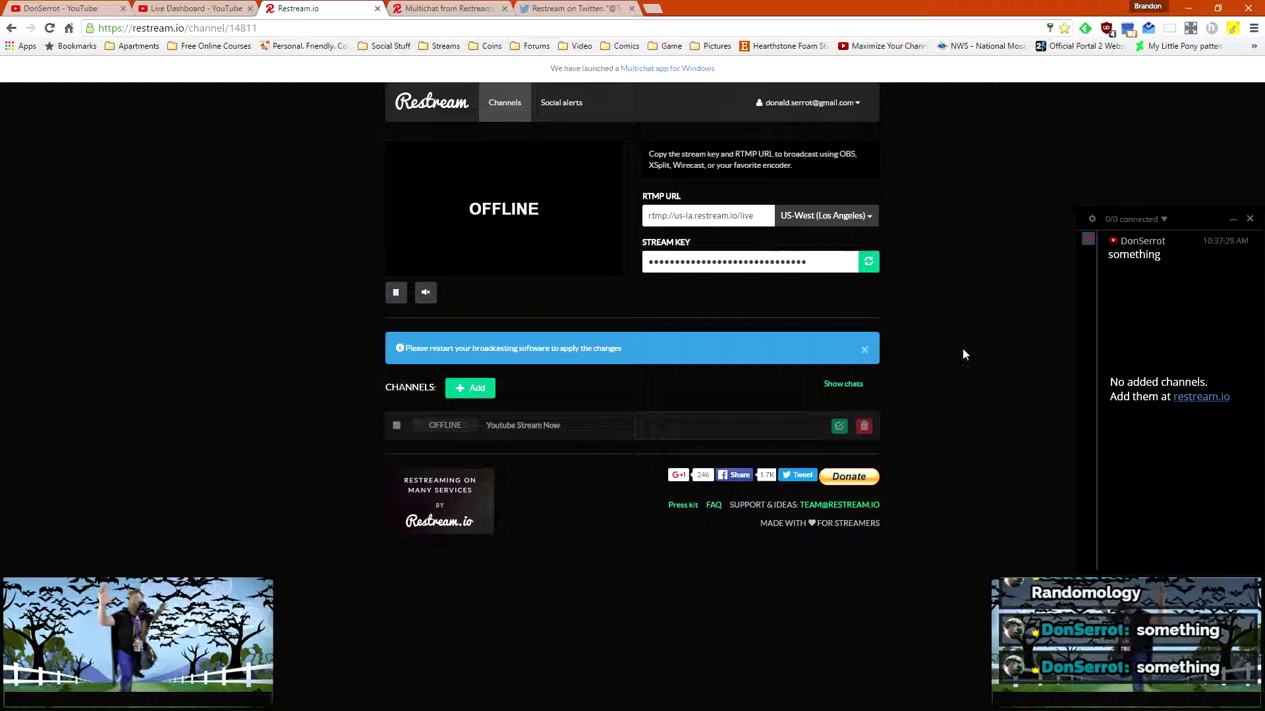
{"action": "left_click", "coordinate": [397, 425]}
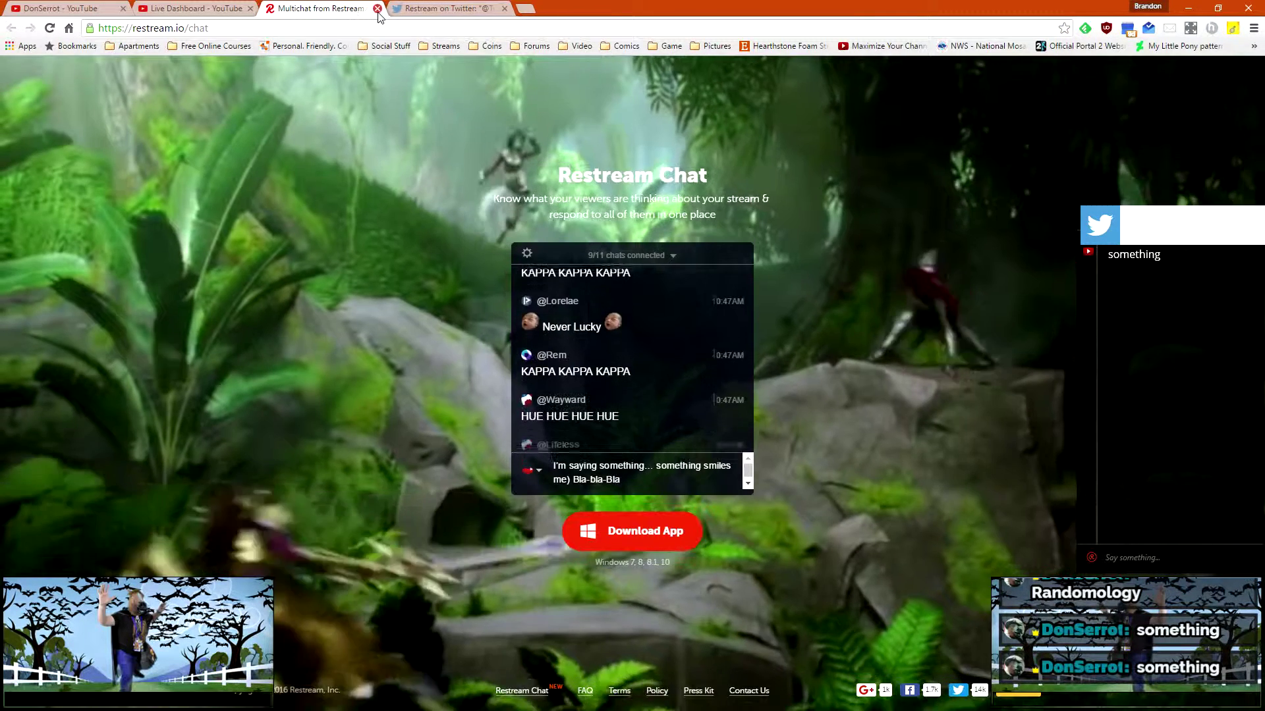
Step: Close the Restream.io and YouTube channel pages and send "Testing" in the live dashboard's chat
{"action": "left_click", "coordinate": [376, 8]}
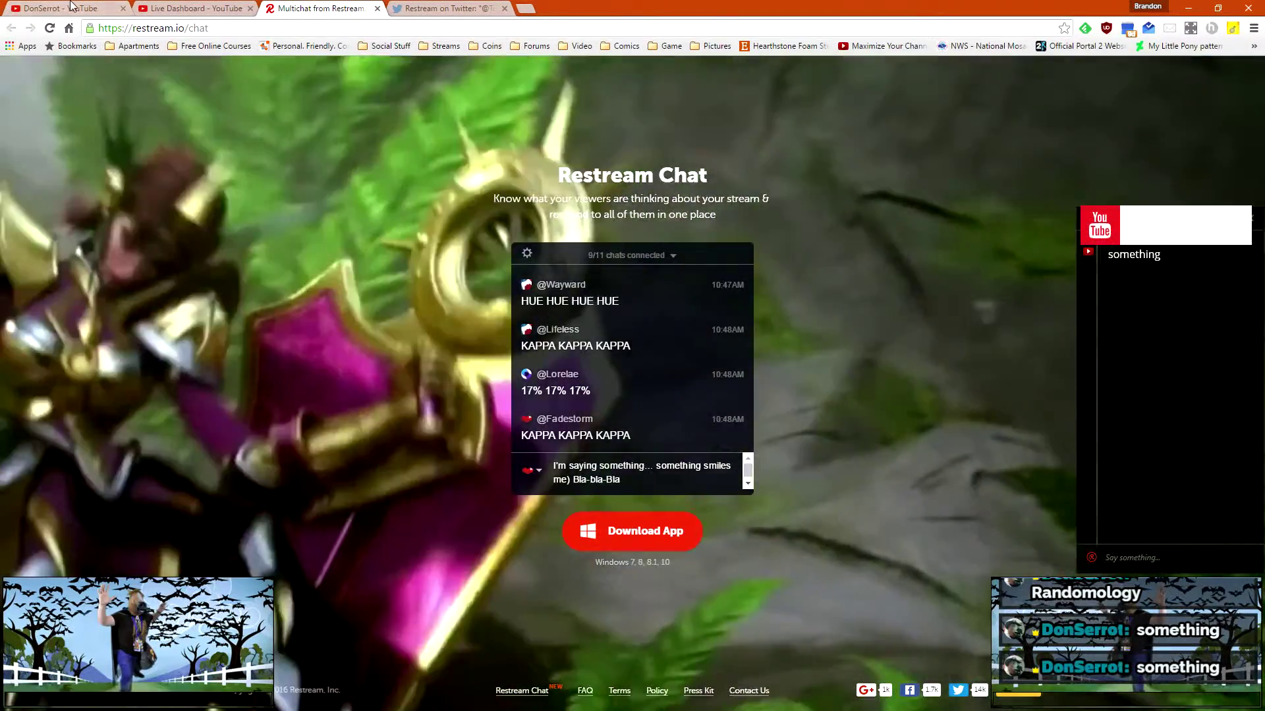
{"action": "left_click", "coordinate": [59, 8]}
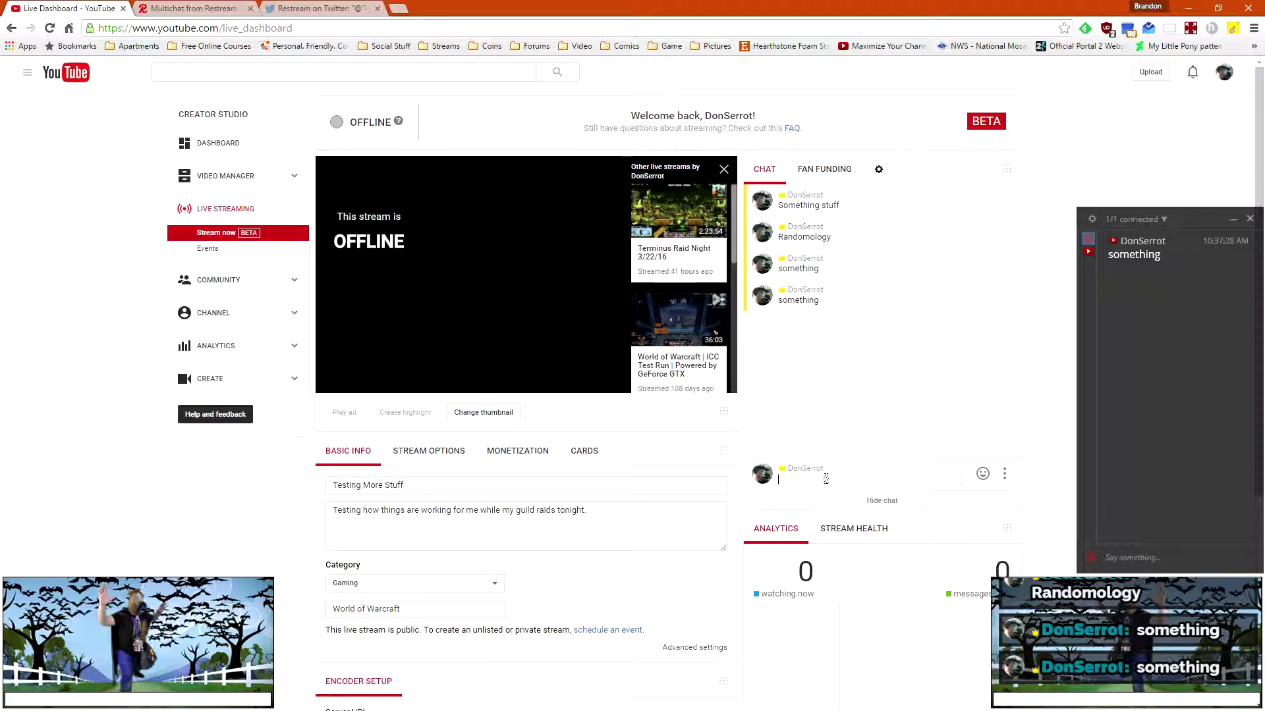
{"action": "type", "text": "Testing"}
{"action": "key", "text": "Return"}
Step: Look through the Chat accounts, Chat permissions and Window settings of Restream Chat, then close the settings
{"action": "left_click", "coordinate": [1091, 220]}
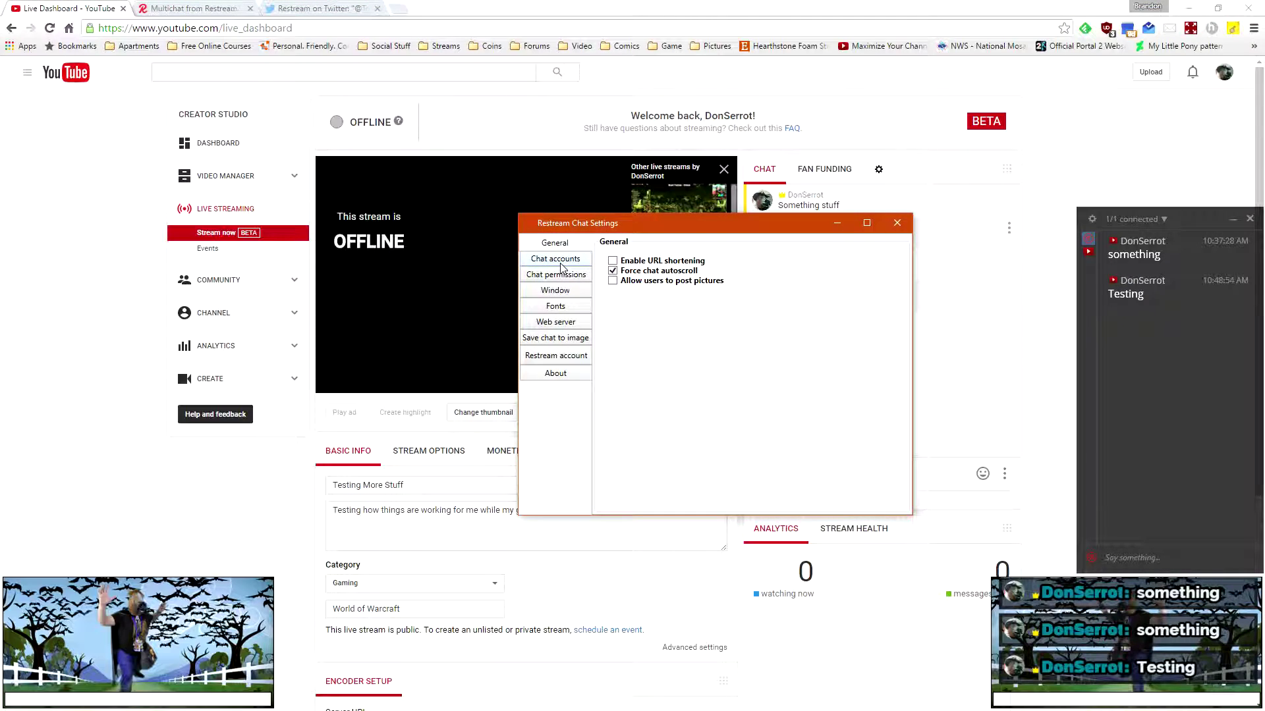
{"action": "left_click", "coordinate": [561, 263]}
{"action": "left_click", "coordinate": [564, 277]}
{"action": "left_click", "coordinate": [567, 295]}
{"action": "left_click", "coordinate": [897, 222]}
Step: Pop out the YouTube live dashboard's chat into its own window
{"action": "left_click", "coordinate": [1005, 475]}
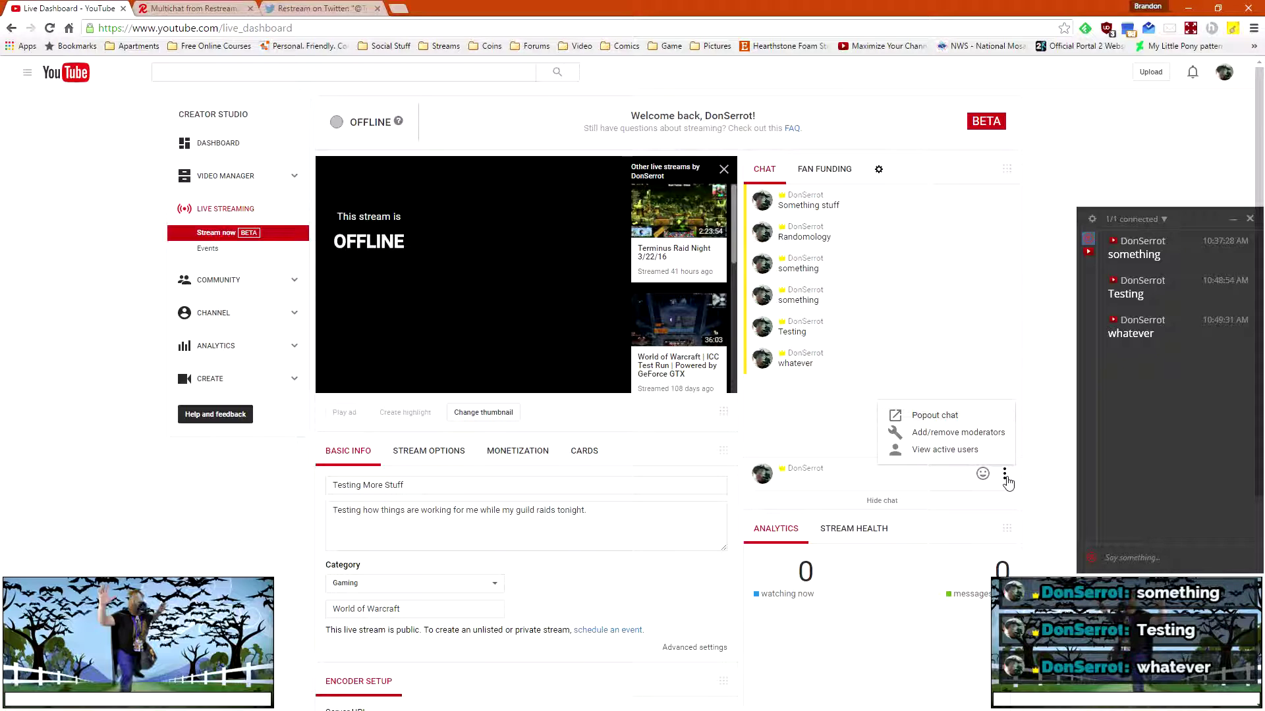
{"action": "left_click", "coordinate": [962, 418]}
{"action": "left_click", "coordinate": [385, 11]}
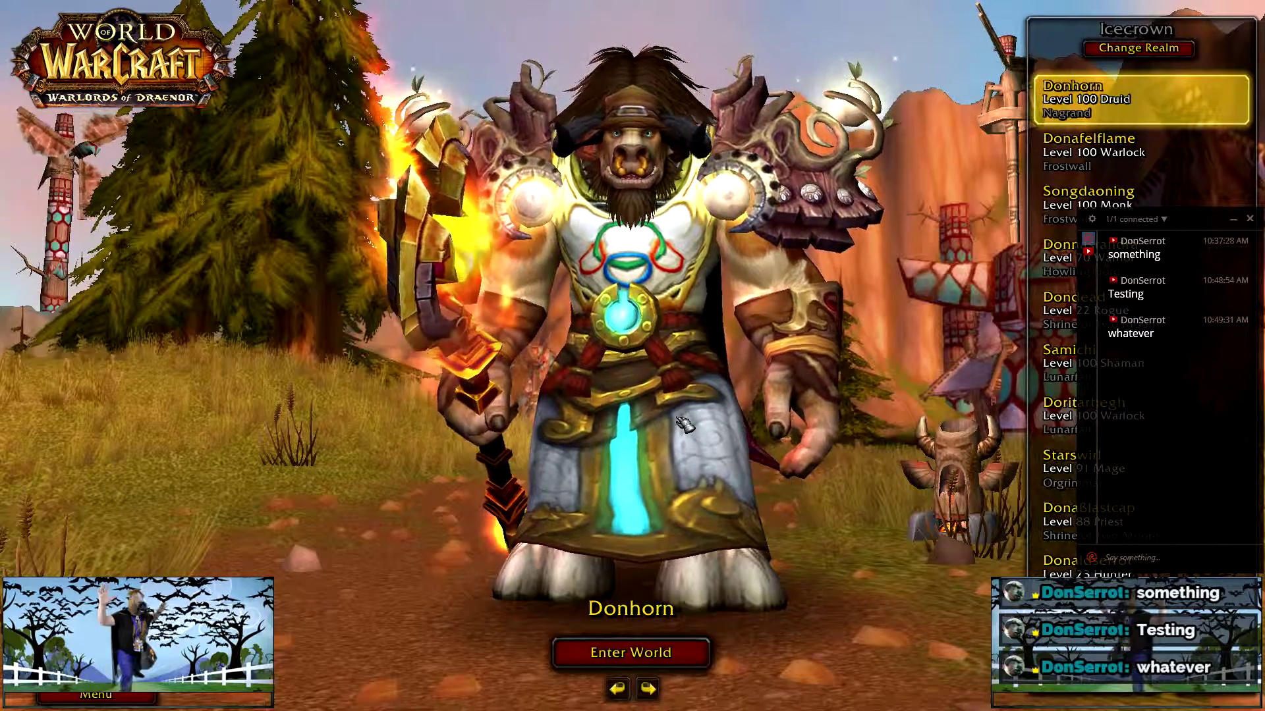
Step: In World of Warcraft, enter the world with the selected level 100 druid and interact with Madam Goya, Leader of the Black Market
{"action": "left_click", "coordinate": [649, 652]}
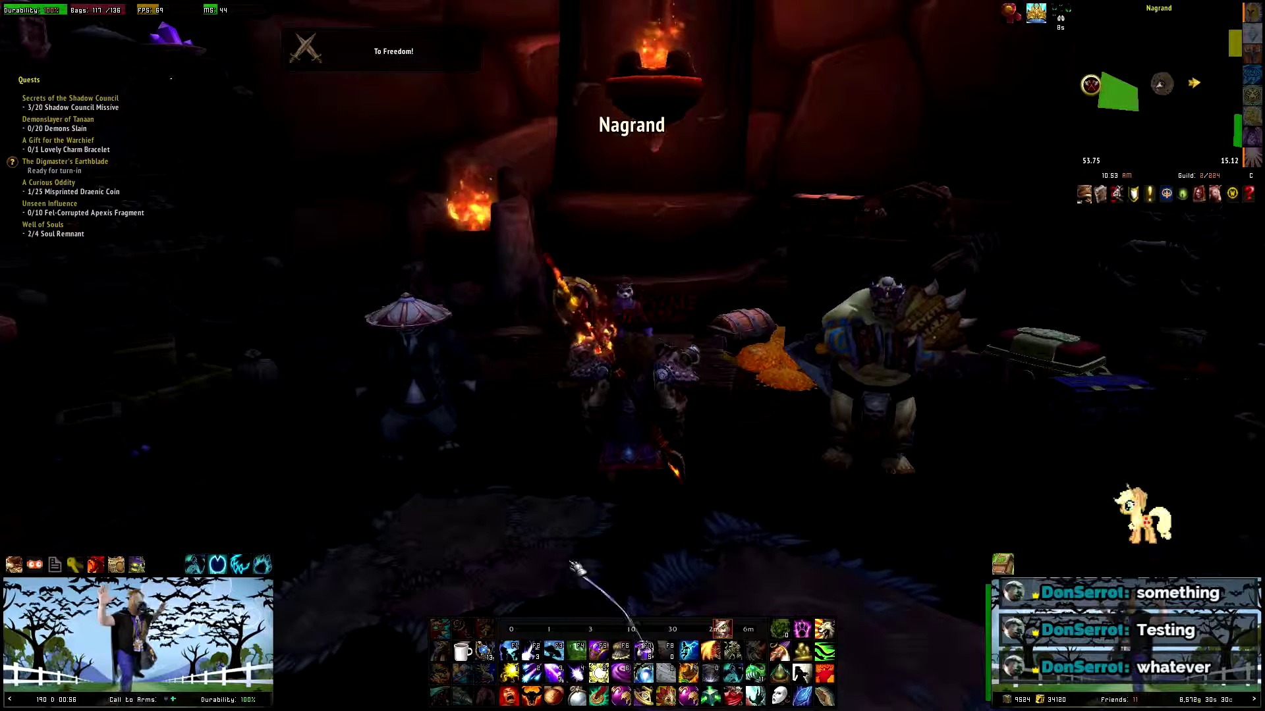
{"action": "left_click", "coordinate": [646, 314]}
{"action": "right_click", "coordinate": [646, 314]}
{"action": "left_click", "coordinate": [589, 83]}
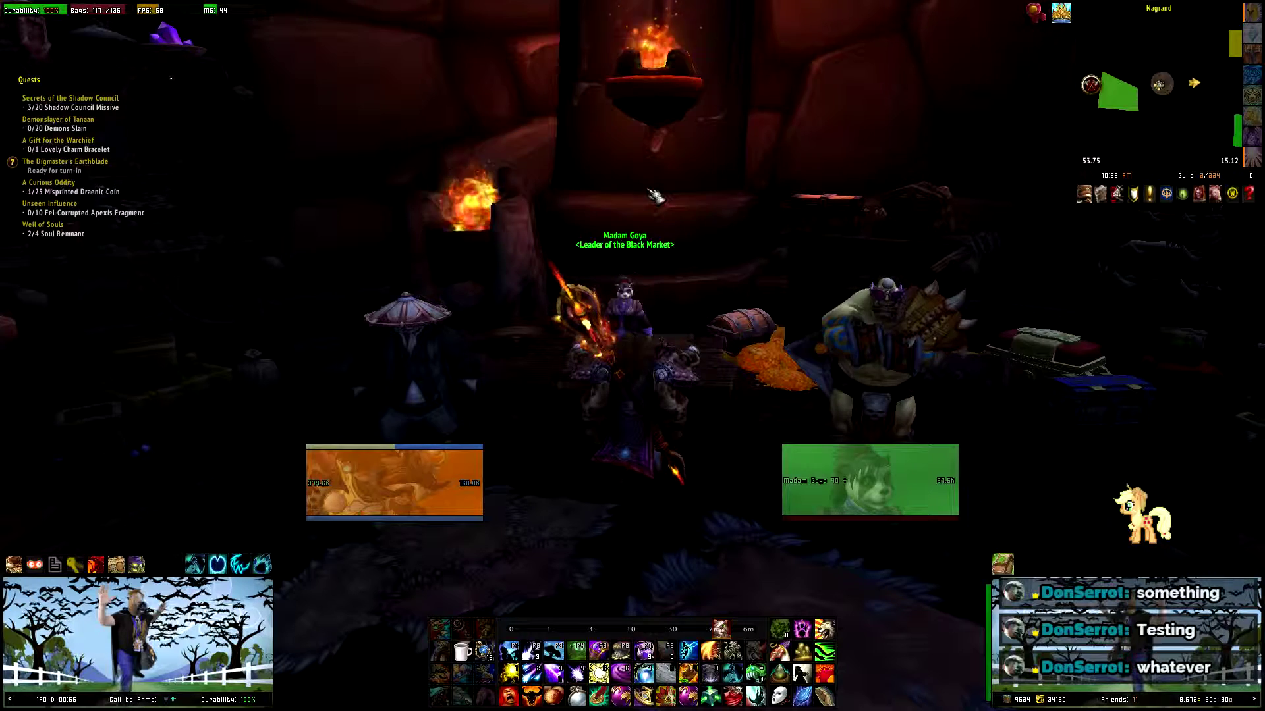
Step: Leave the Black Market building and fly around the Ring of Blood arena
{"action": "key", "text": "d"}
{"action": "key", "text": "w"}
{"action": "key", "text": "w"}
{"action": "key", "text": "d"}
{"action": "key", "text": "w"}
{"action": "key", "text": "w"}
{"action": "key", "text": "d"}
{"action": "key", "text": "w"}
{"action": "key", "text": "f"}
{"action": "key", "text": "w"}
{"action": "key", "text": "a"}
{"action": "key", "text": "f"}
{"action": "key", "text": "w"}
{"action": "key", "text": "a"}
{"action": "key", "text": "f"}
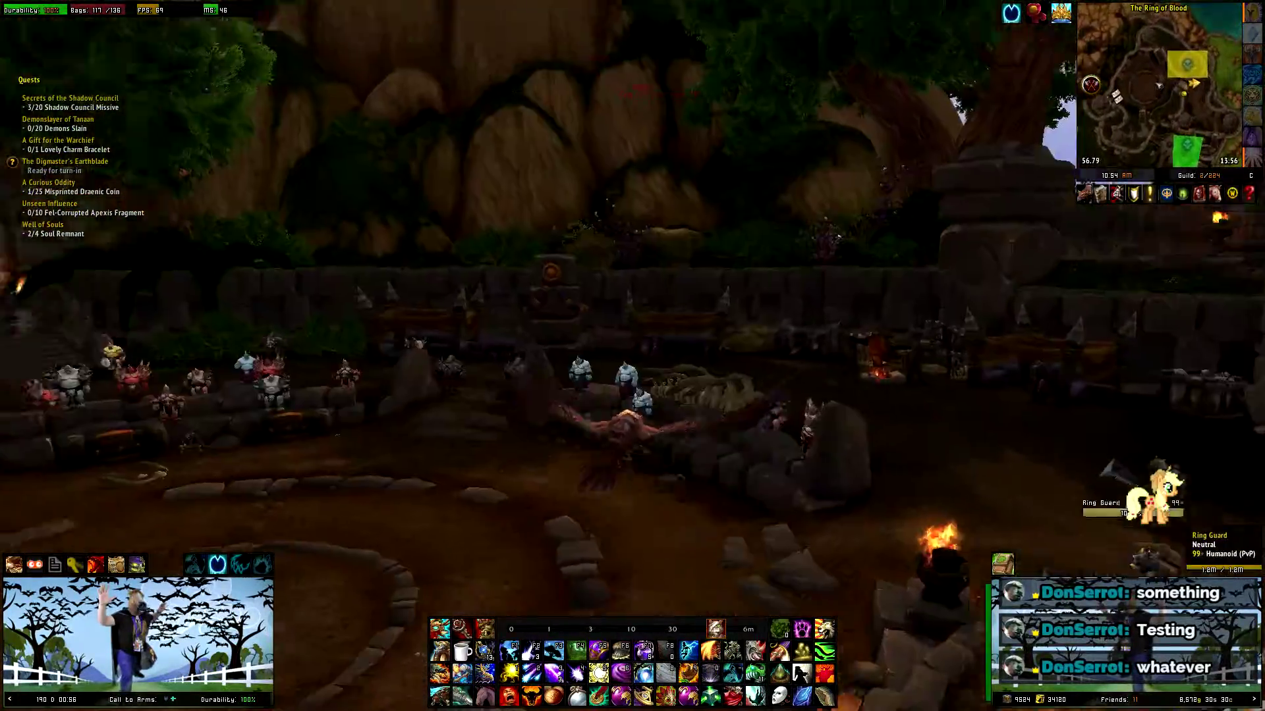
{"action": "key", "text": "w"}
{"action": "key", "text": "a"}
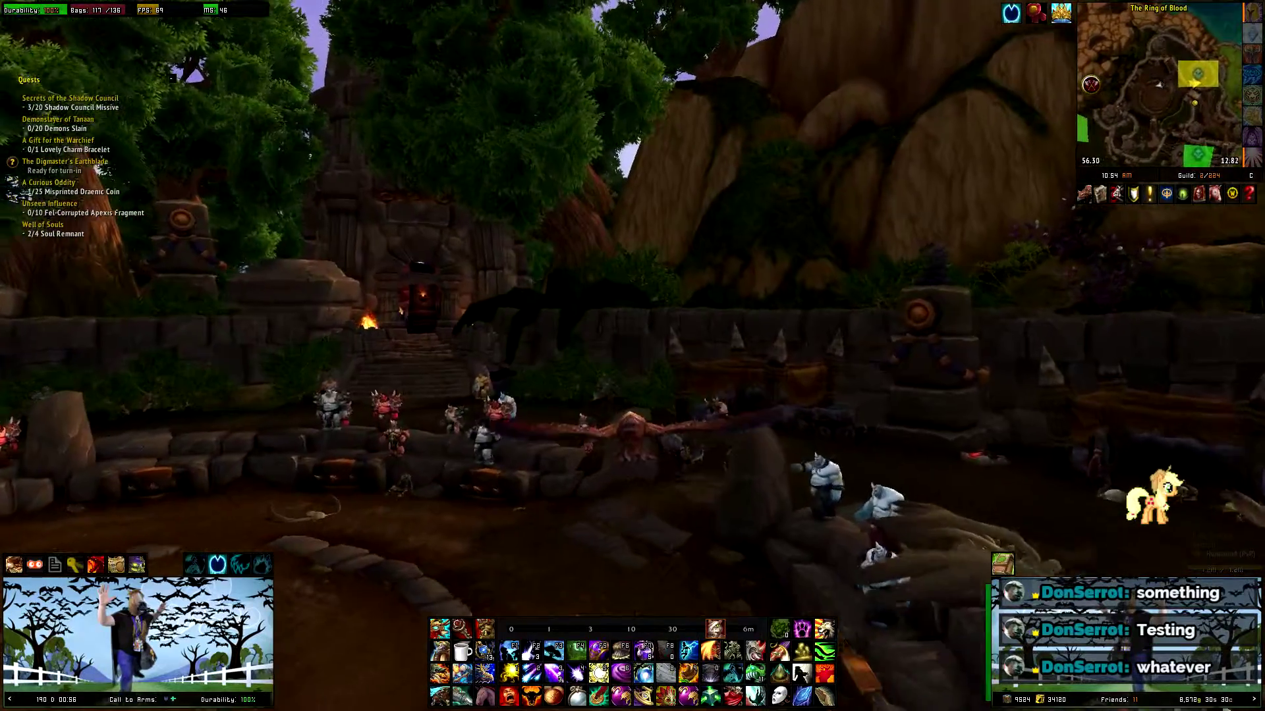
{"action": "key", "text": "w"}
{"action": "key", "text": "a"}
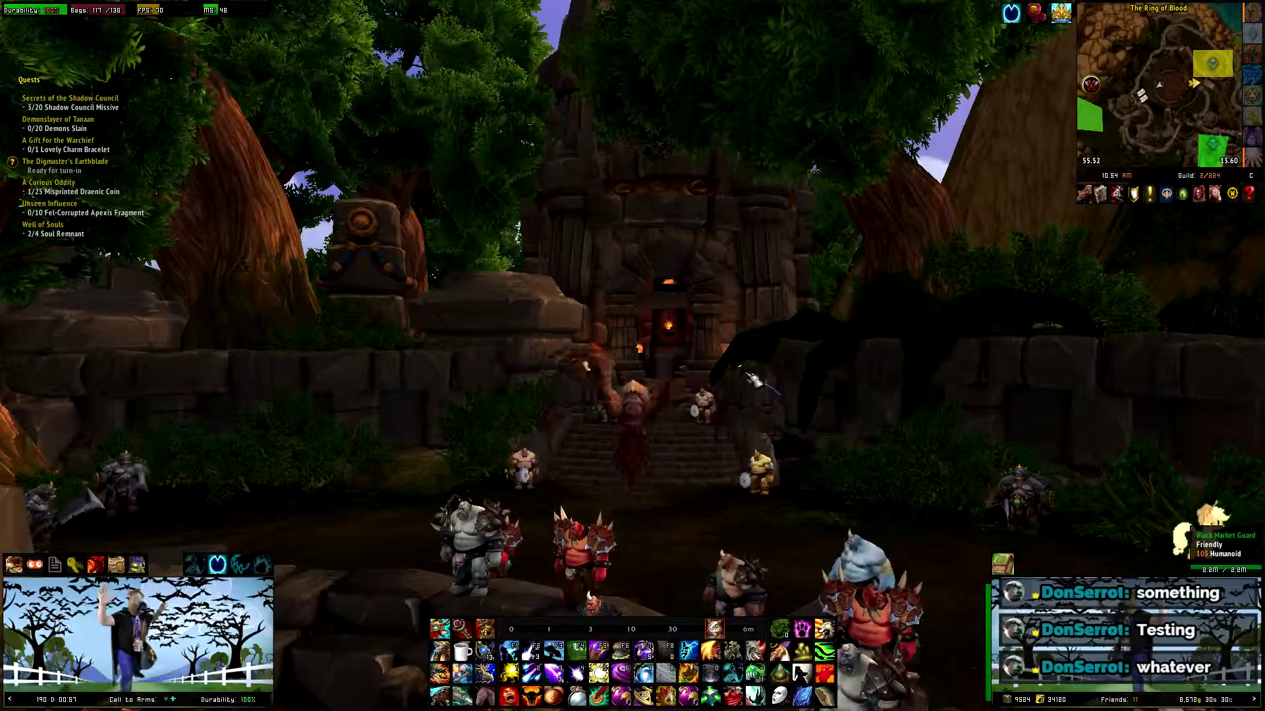
{"action": "key", "text": "w"}
{"action": "left_click_drag", "start_coordinate": [752, 377], "coordinate": [1251, 384]}
{"action": "left_click_drag", "start_coordinate": [633, 356], "coordinate": [501, 356]}
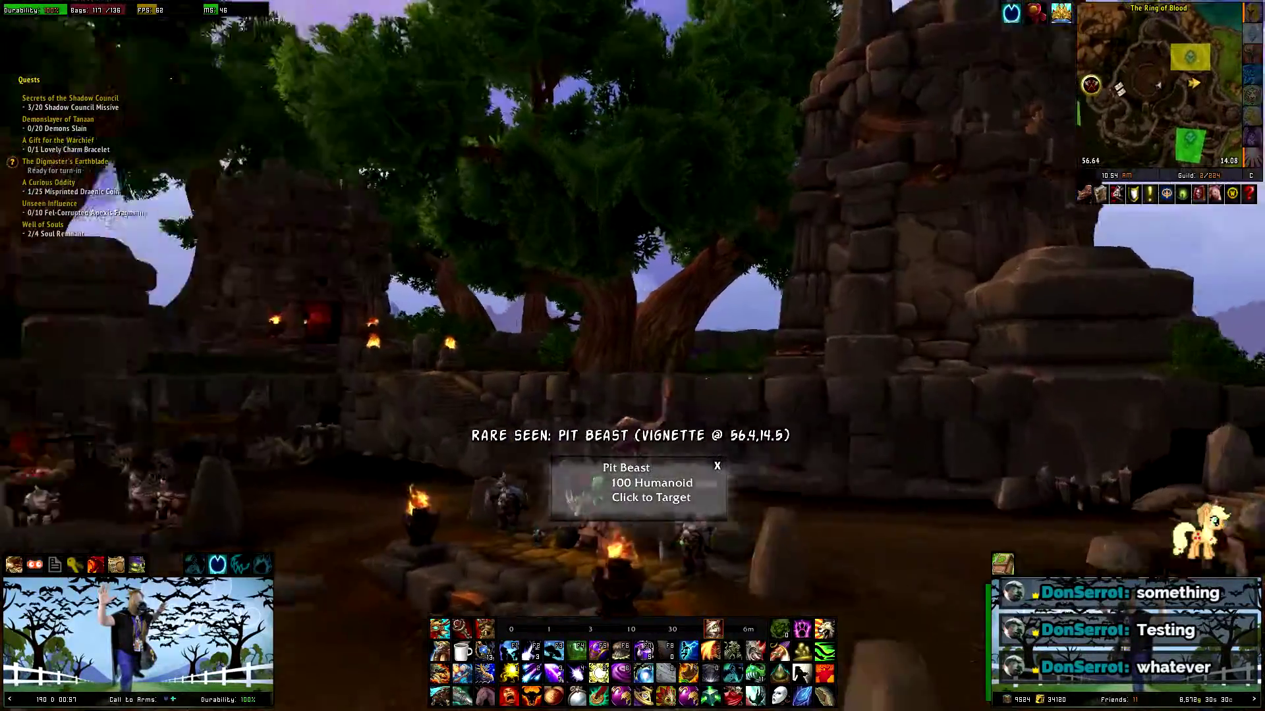
{"action": "left_click_drag", "start_coordinate": [856, 464], "coordinate": [725, 464]}
{"action": "left_click_drag", "start_coordinate": [810, 412], "coordinate": [958, 398]}
{"action": "key", "text": "w"}
{"action": "key", "text": "w"}
{"action": "key", "text": "w"}
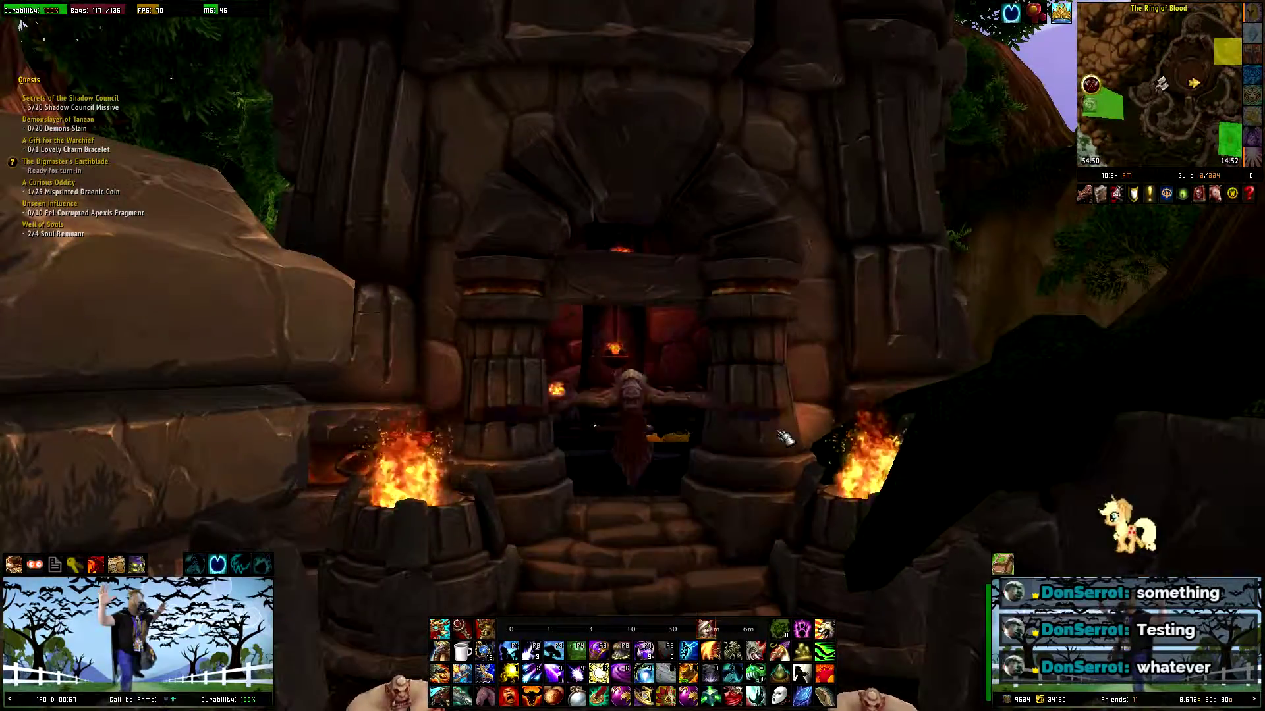
{"action": "key", "text": "s"}
{"action": "key", "text": "d"}
{"action": "key", "text": "a"}
{"action": "key", "text": "a"}
{"action": "key", "text": "d"}
{"action": "key", "text": "d"}
{"action": "key", "text": "d"}
{"action": "key", "text": "a"}
{"action": "key", "text": "a"}
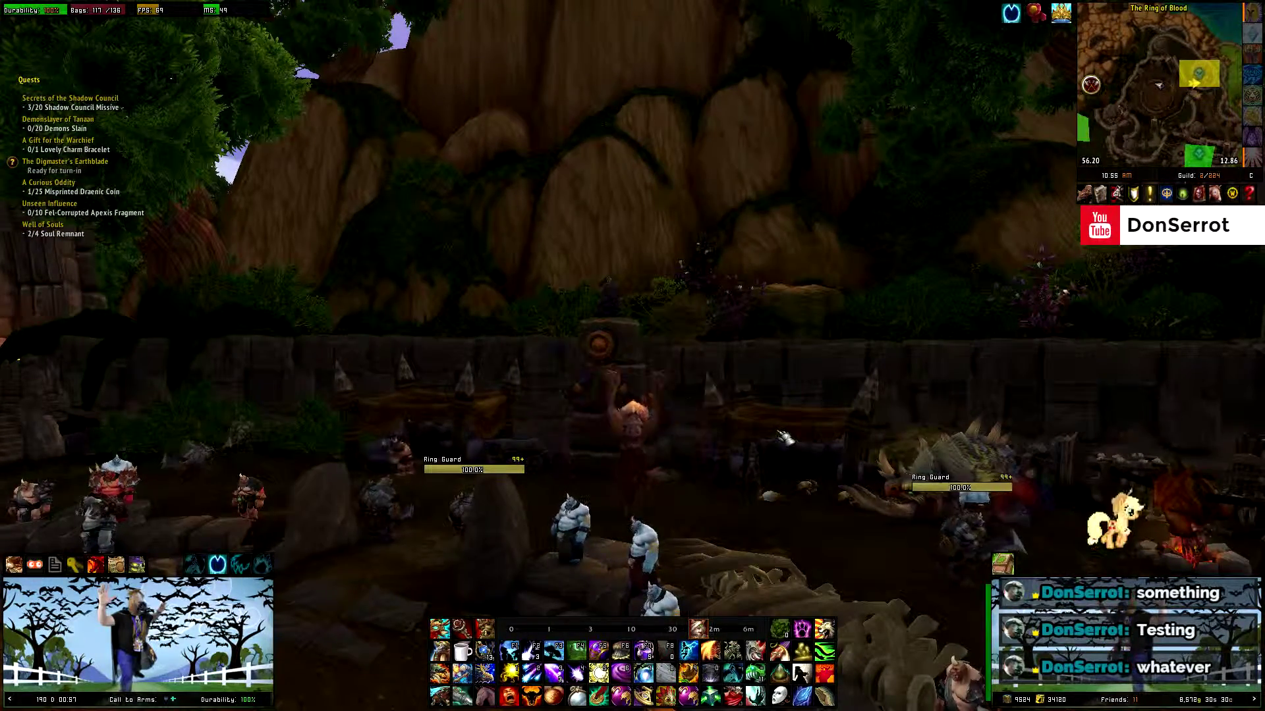